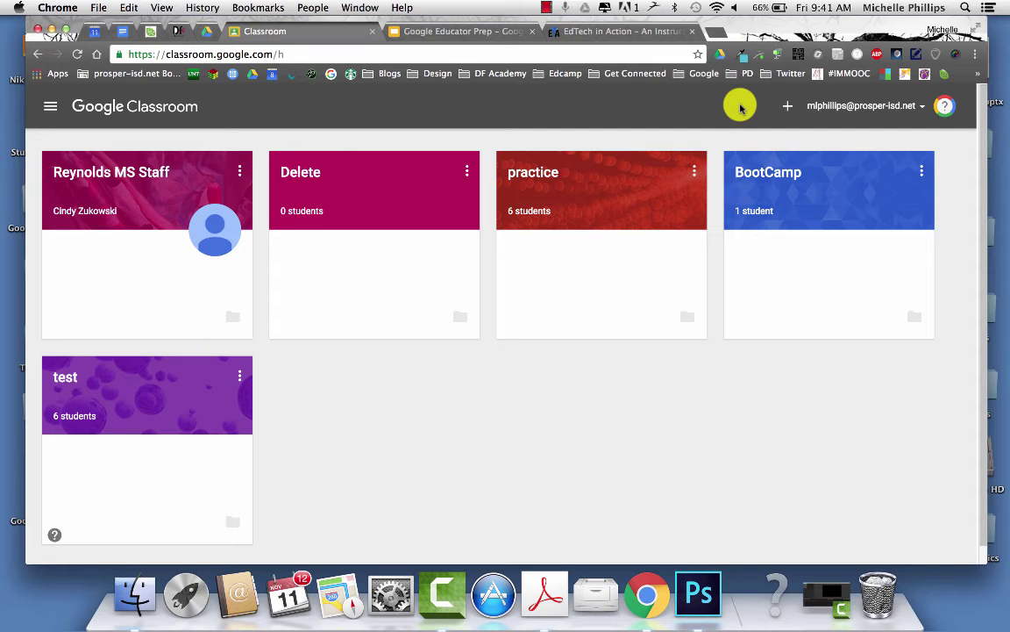
# - Open the BootCamp class's Students list and dismiss the invite dialog without inviting anyone
pyautogui.click(788, 107)
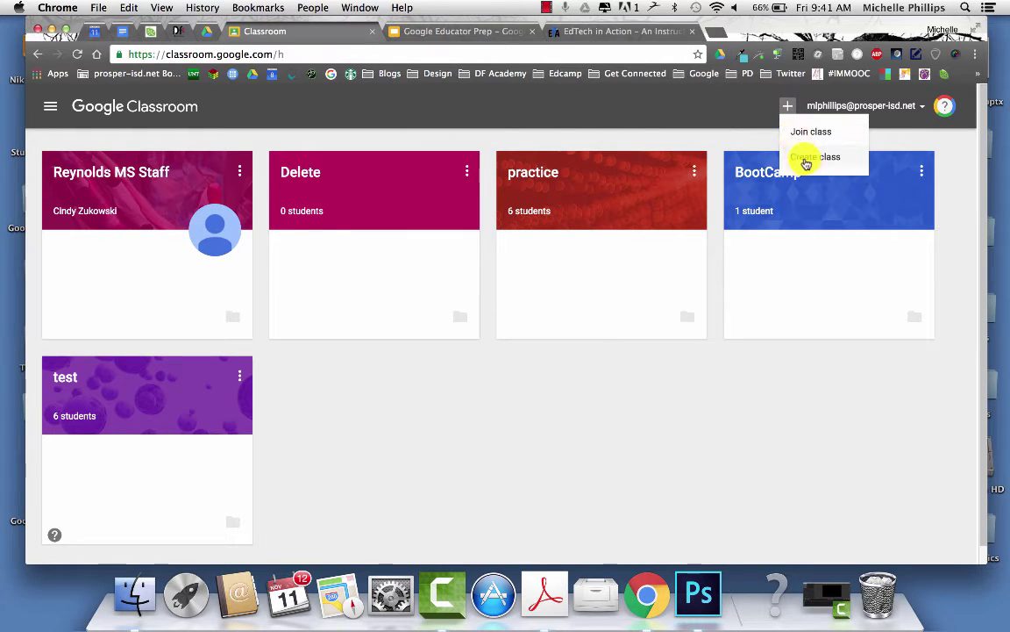
pyautogui.click(728, 160)
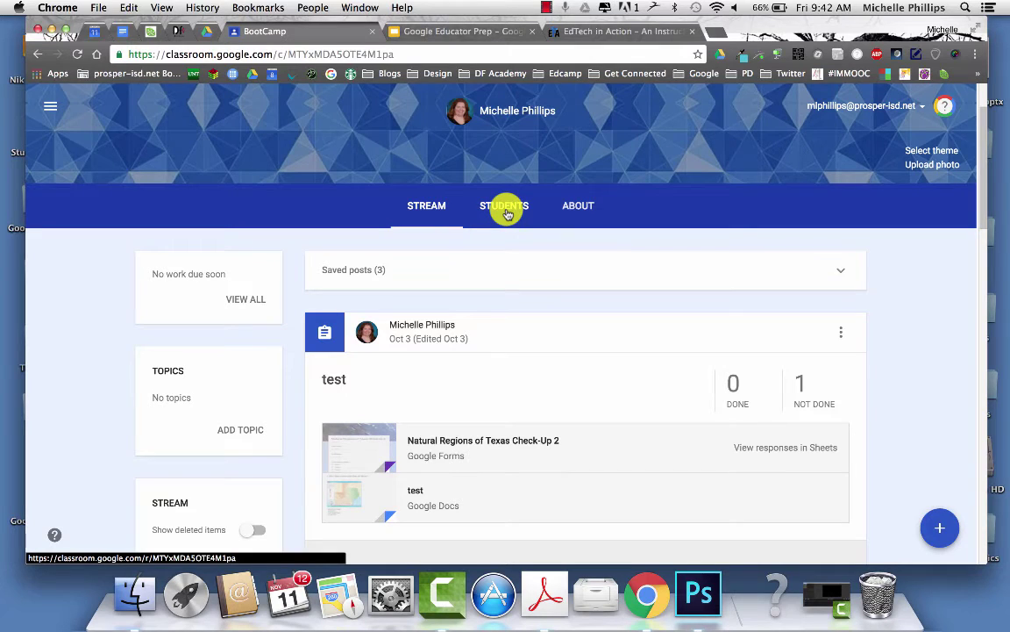
pyautogui.click(507, 214)
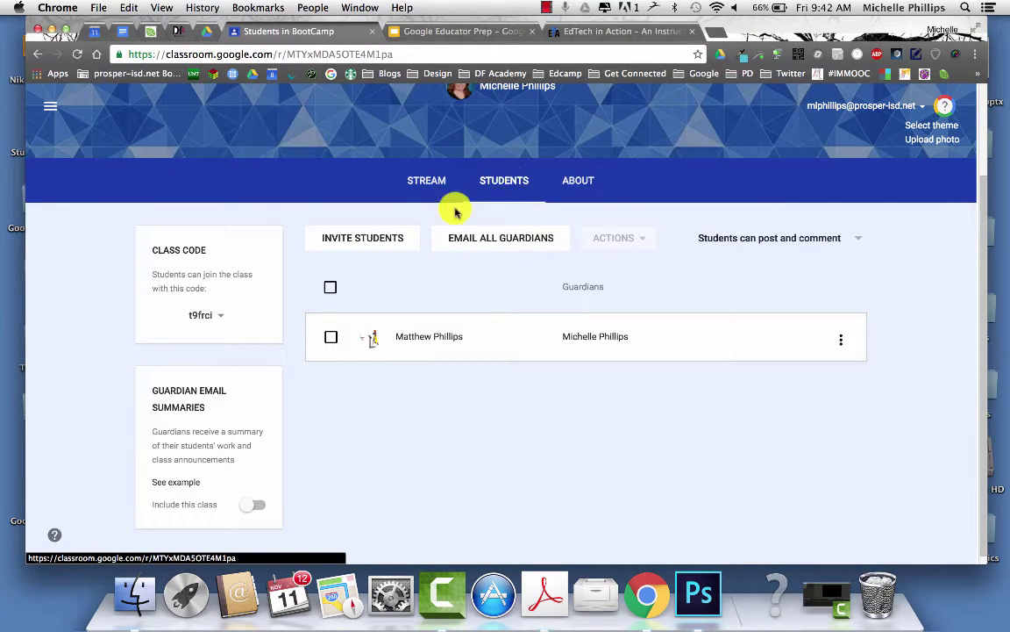
pyautogui.click(357, 240)
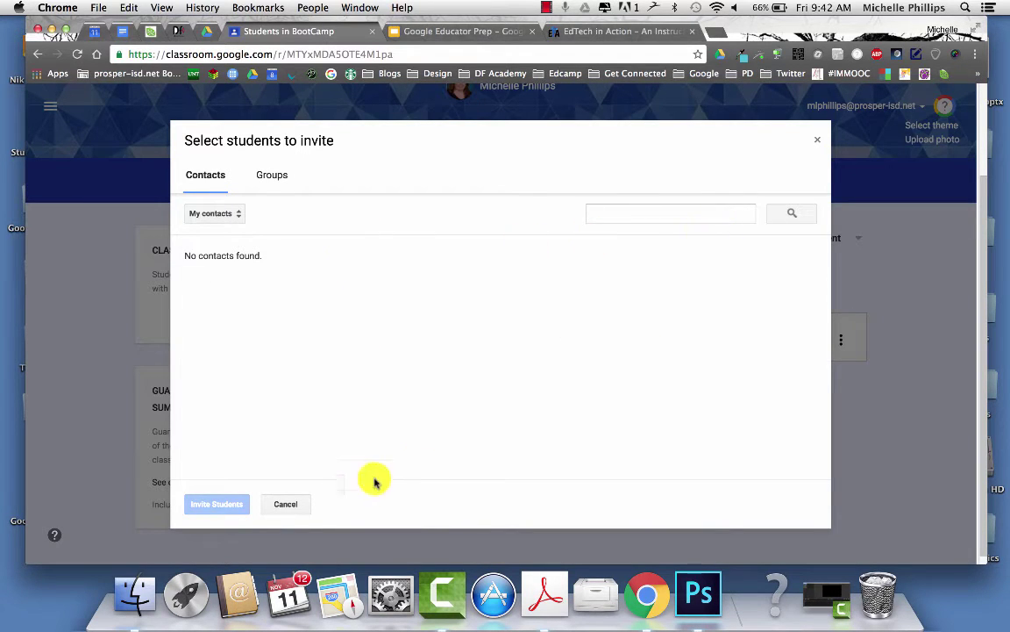
pyautogui.click(289, 503)
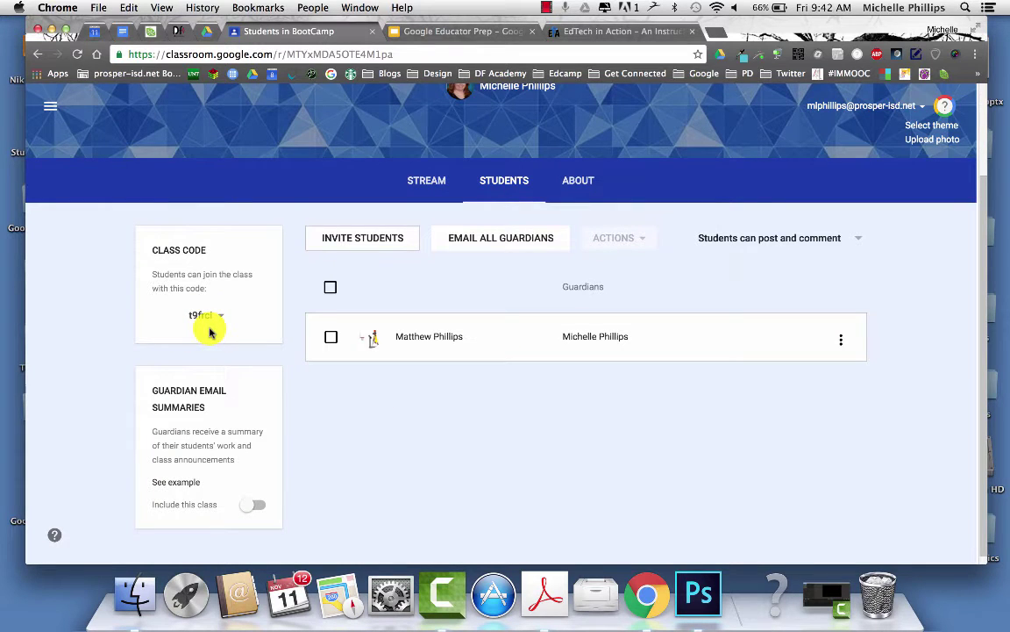
# - From the BootCamp stream, start a new assignment addressed only to BootCamp
pyautogui.click(421, 182)
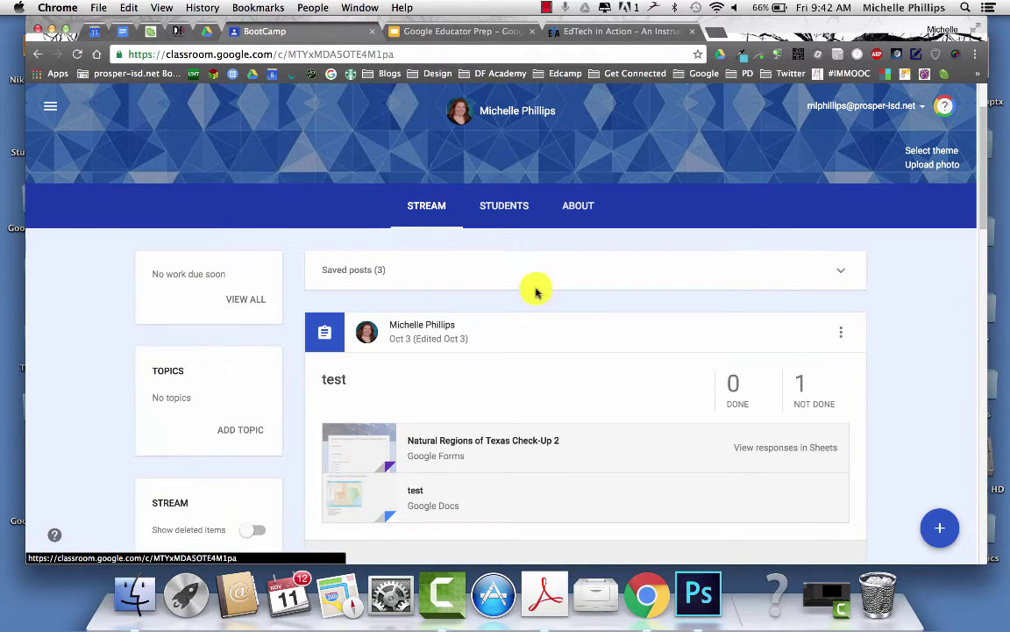
pyautogui.moveTo(944, 536)
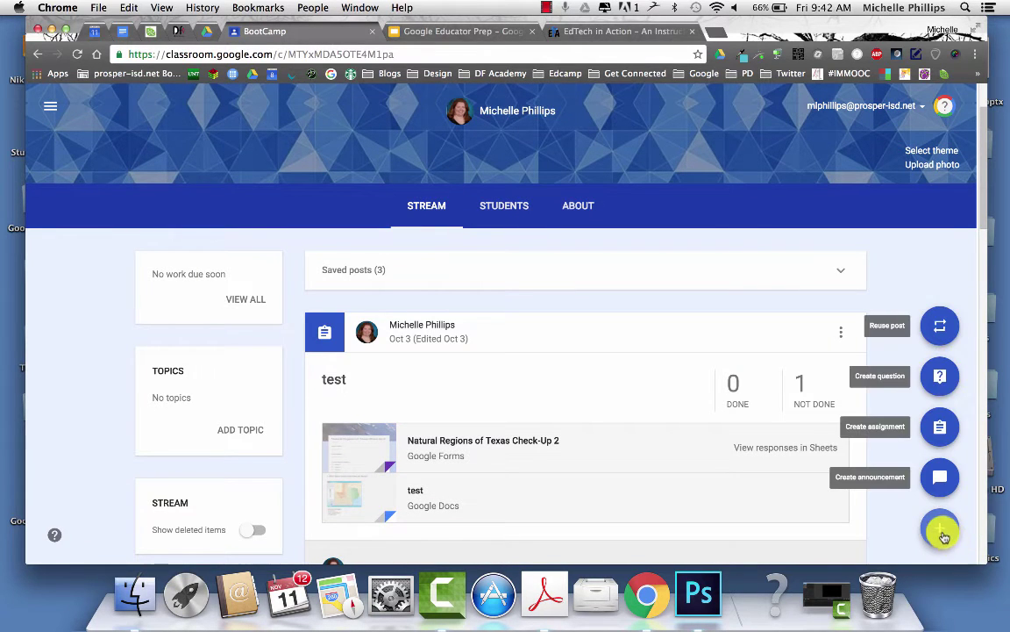
pyautogui.click(943, 430)
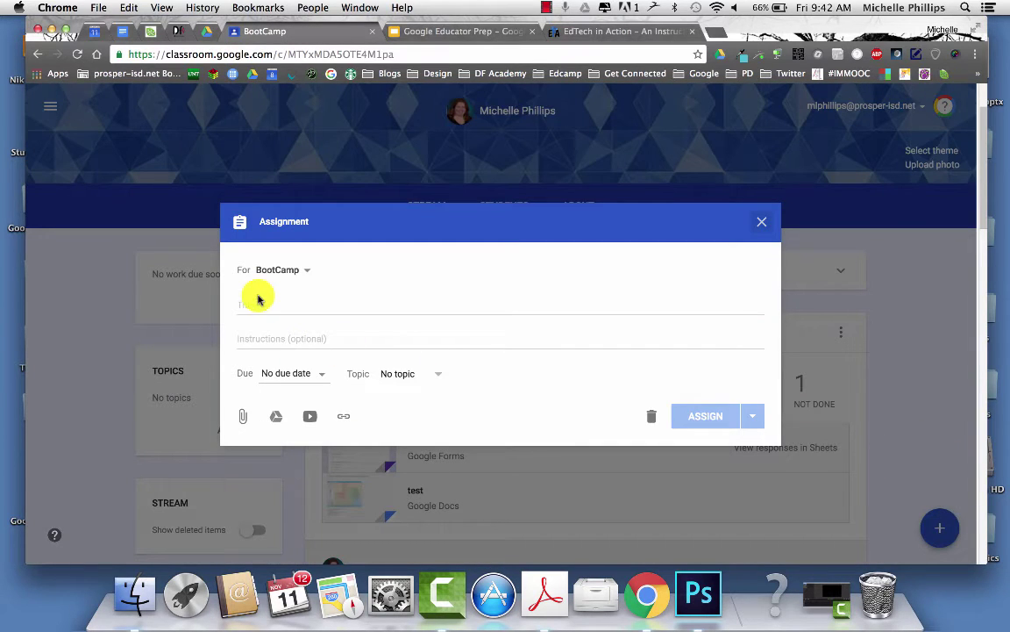
pyautogui.click(302, 270)
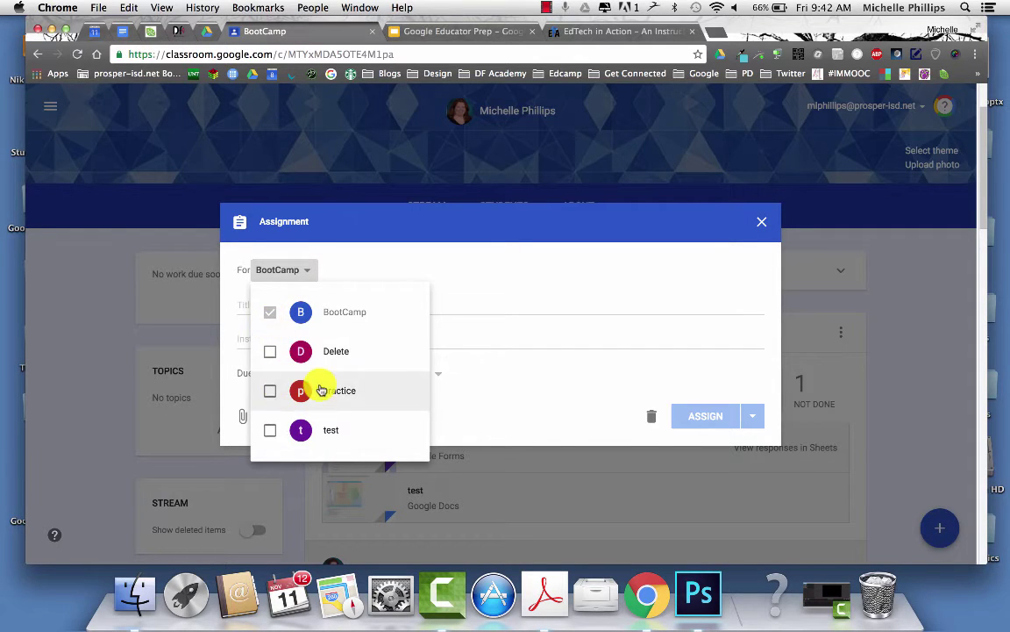
pyautogui.click(464, 282)
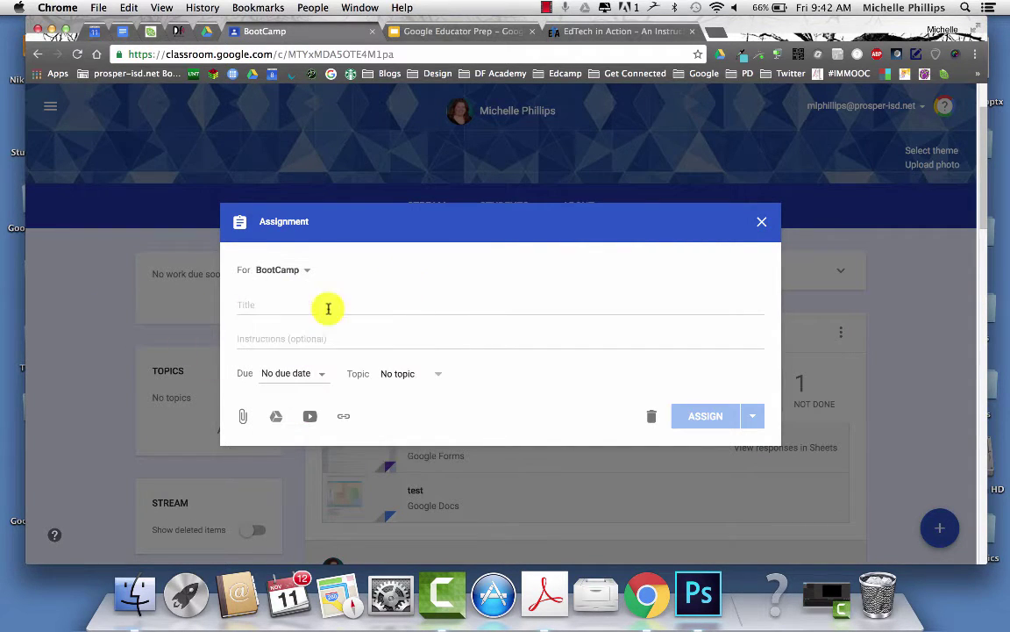
# - Fill the title and instruction fields, leaving no due date and no topic
pyautogui.click(256, 305)
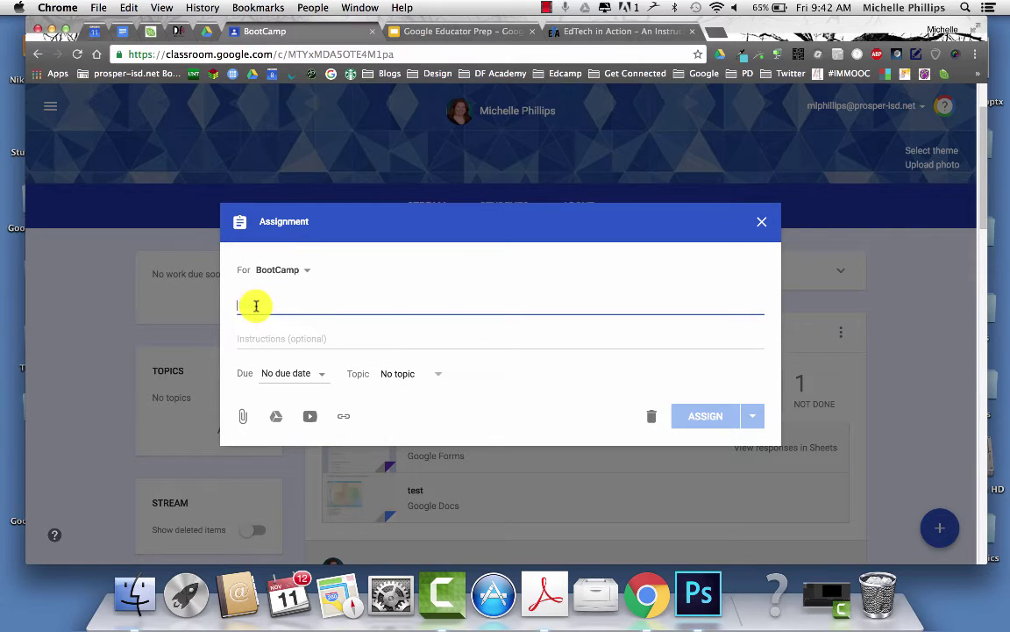
pyautogui.click(264, 336)
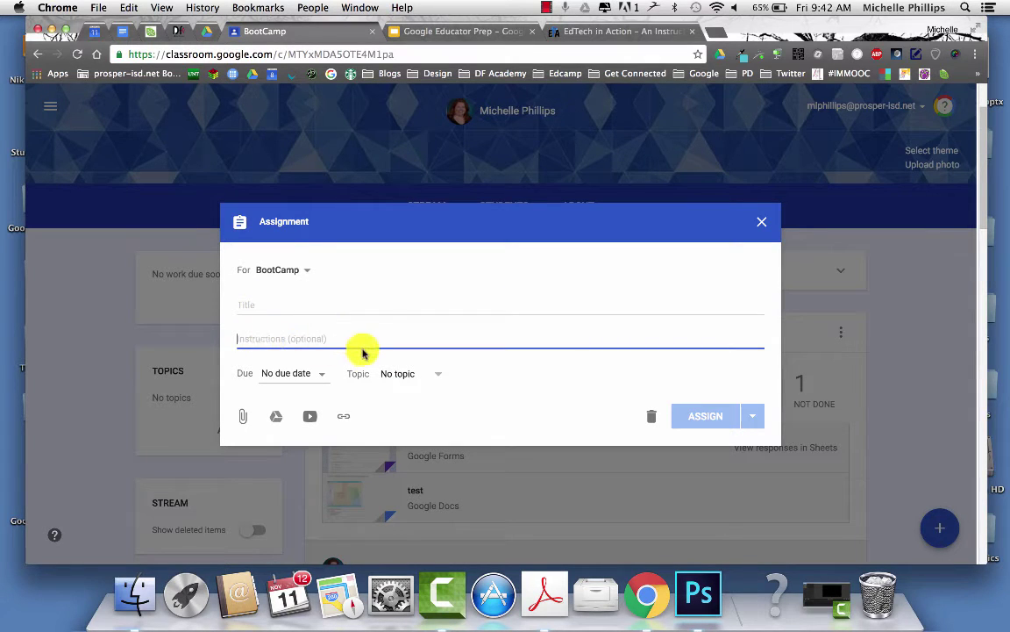
pyautogui.click(318, 377)
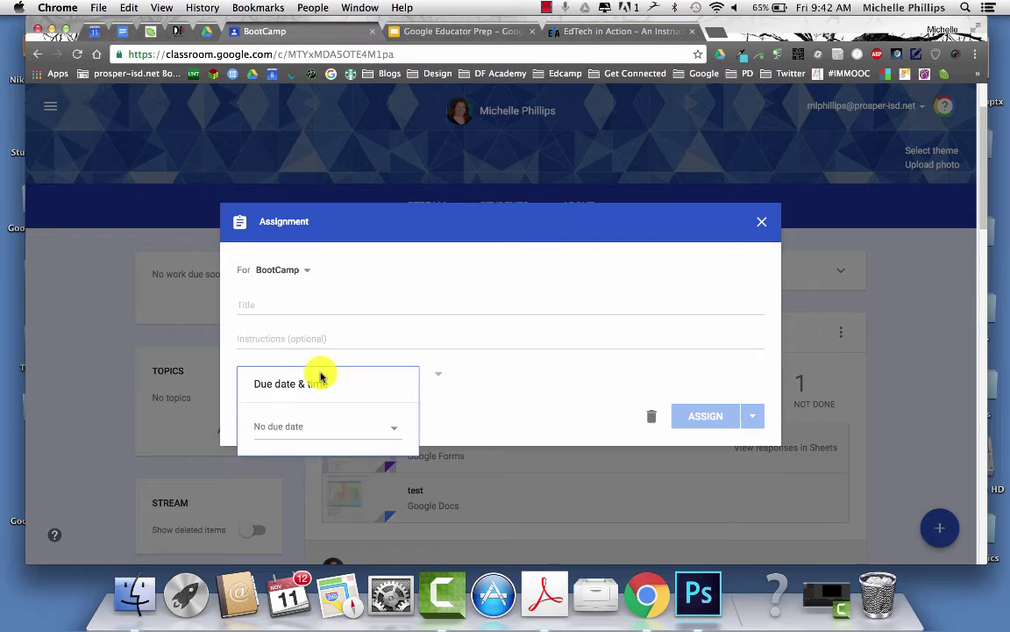
pyautogui.click(429, 386)
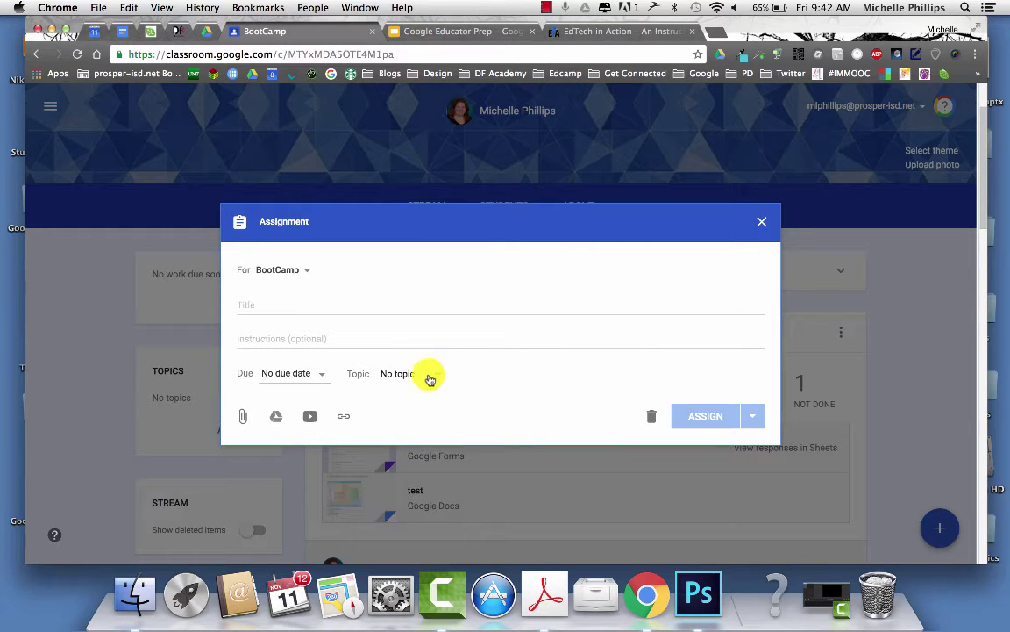
pyautogui.click(431, 377)
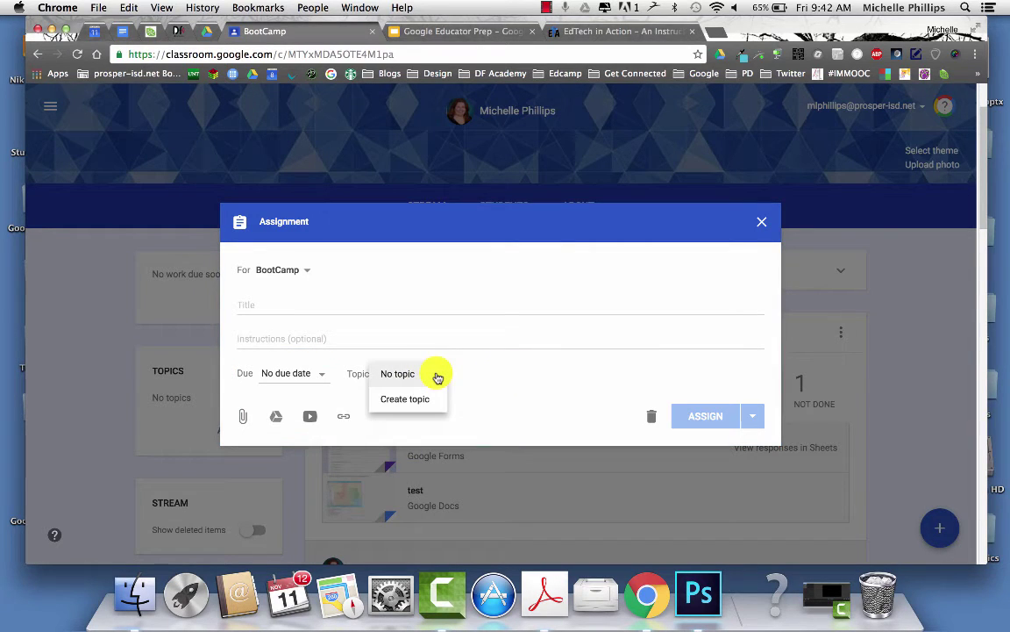
pyautogui.click(509, 384)
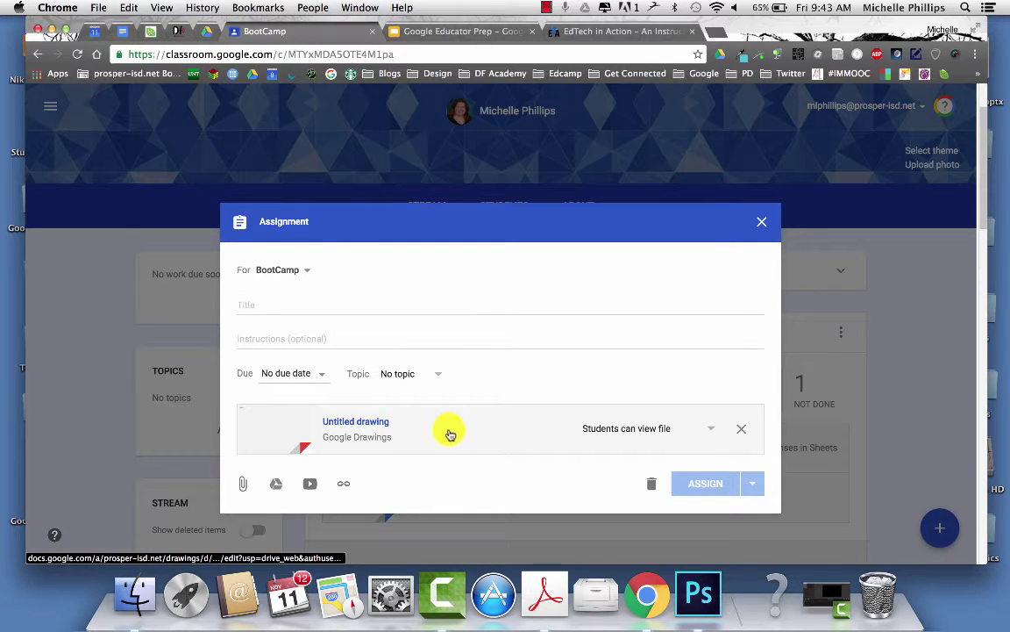
# - Keep the drawing view-only for students, title the assignment 'Practice', and save it as a draft
pyautogui.click(710, 430)
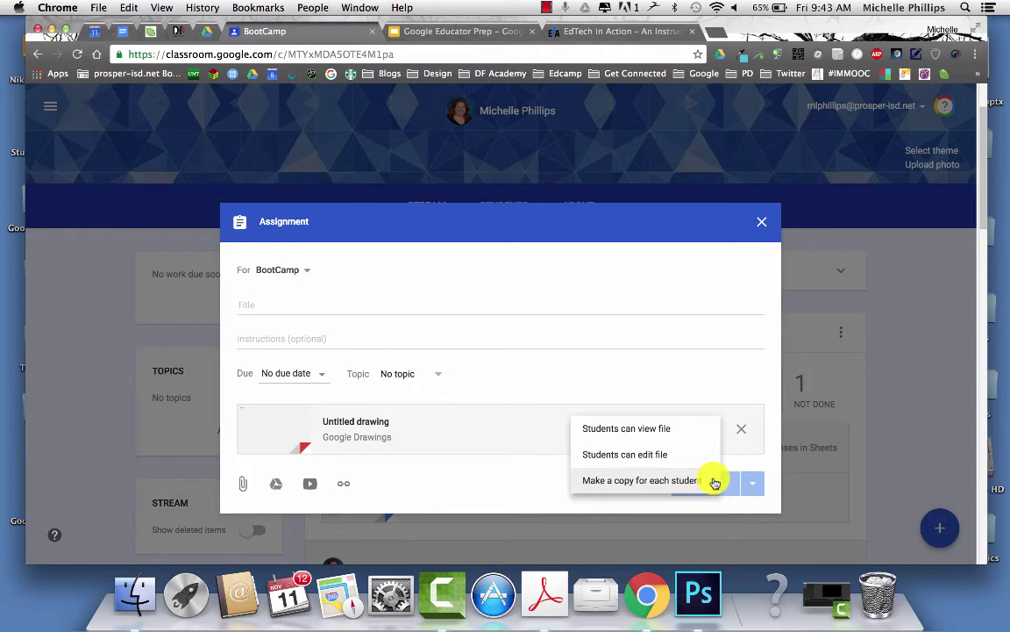
pyautogui.click(525, 295)
pyautogui.write('Practice')
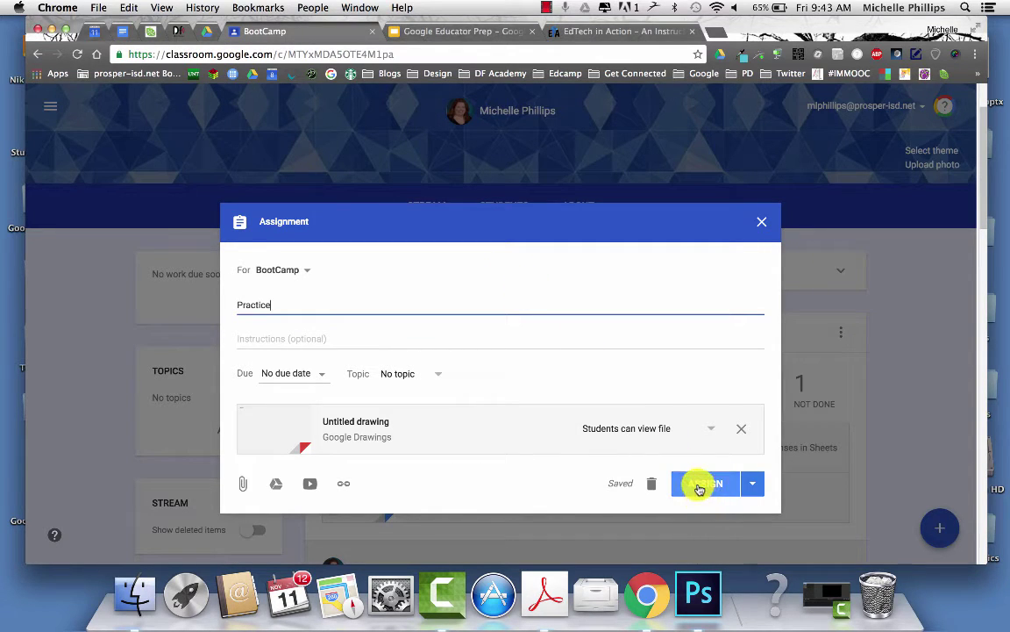
pyautogui.click(752, 488)
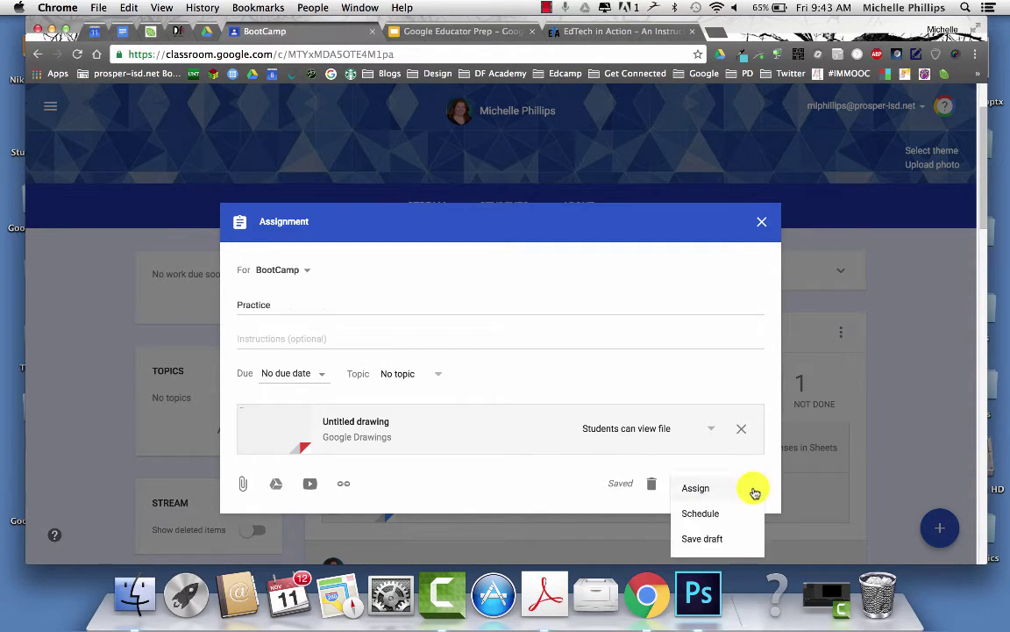
pyautogui.click(724, 539)
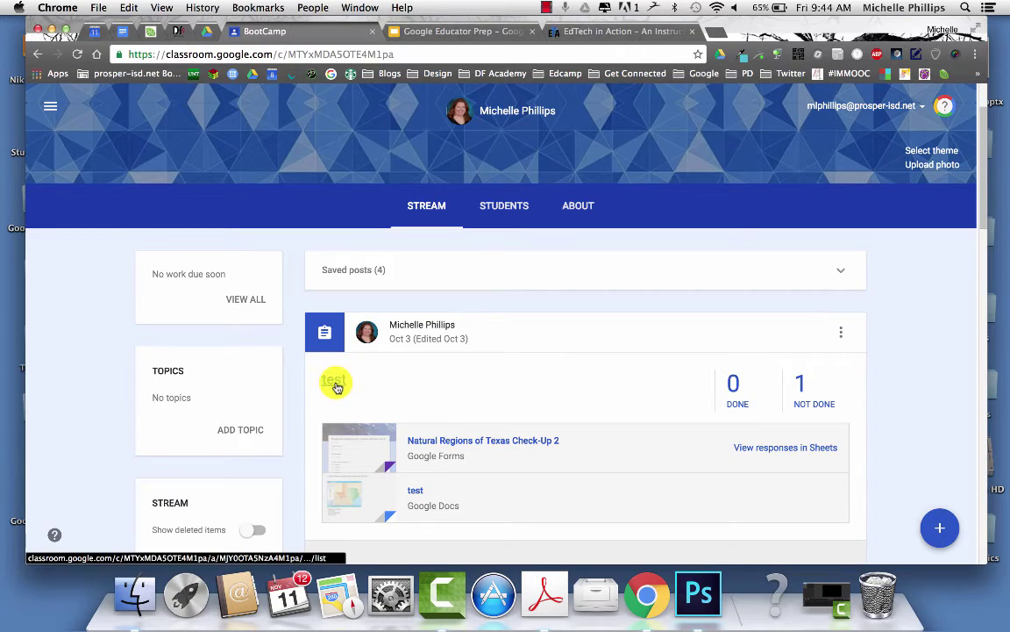
# - Review the student's submission on the test assignment, then return to the BootCamp Students list
pyautogui.click(334, 383)
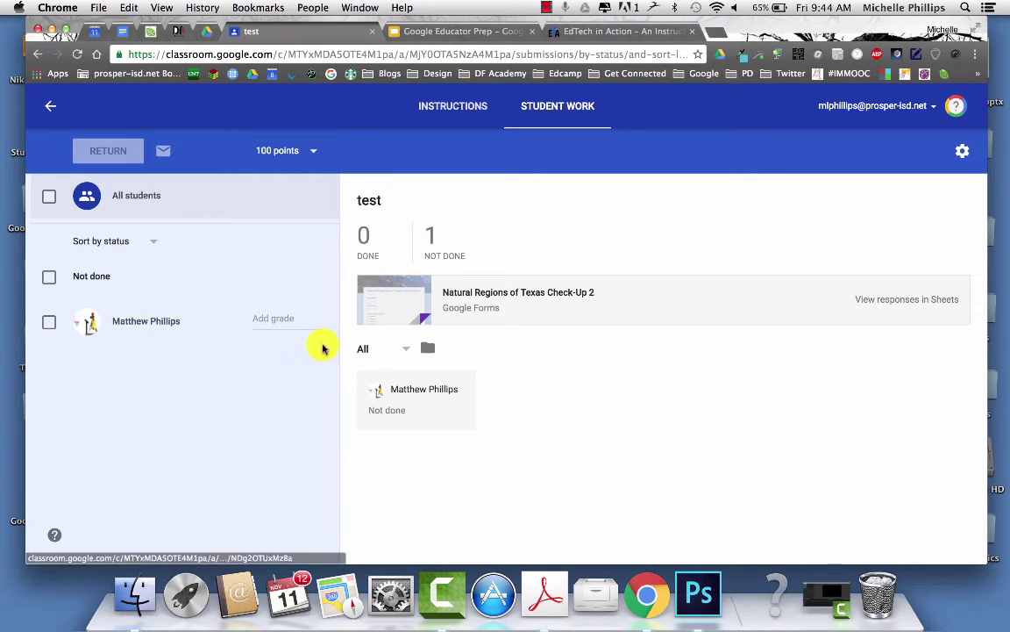
pyautogui.click(171, 324)
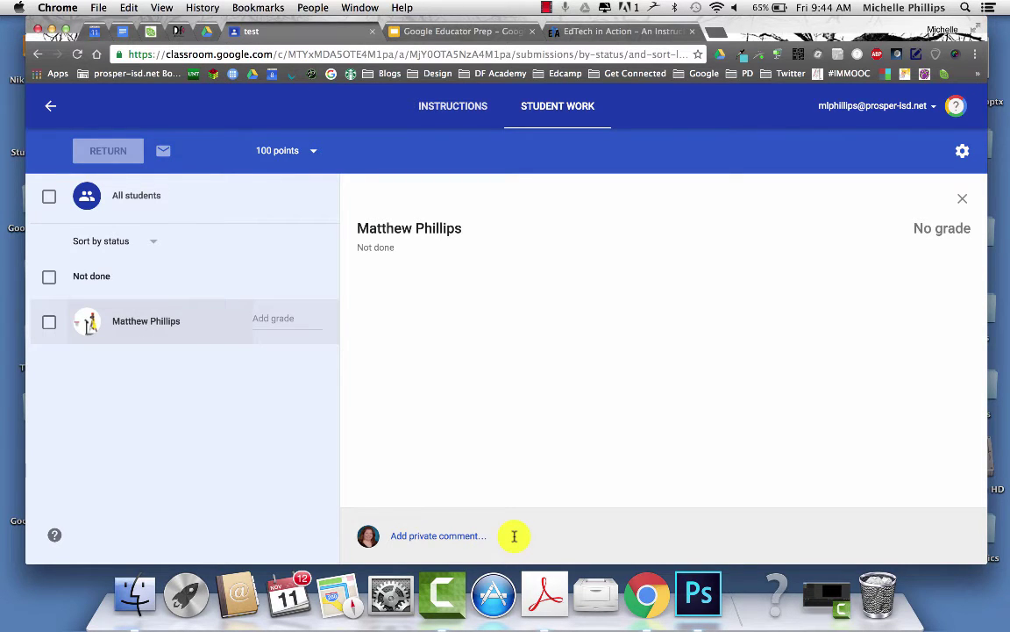
pyautogui.press('super+bracketleft')
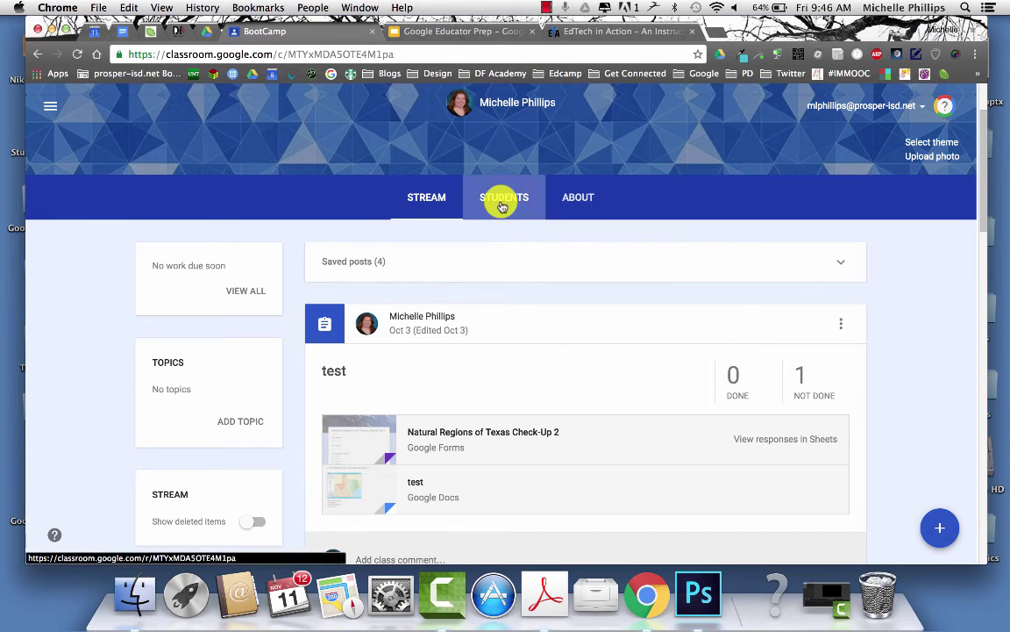
pyautogui.click(501, 202)
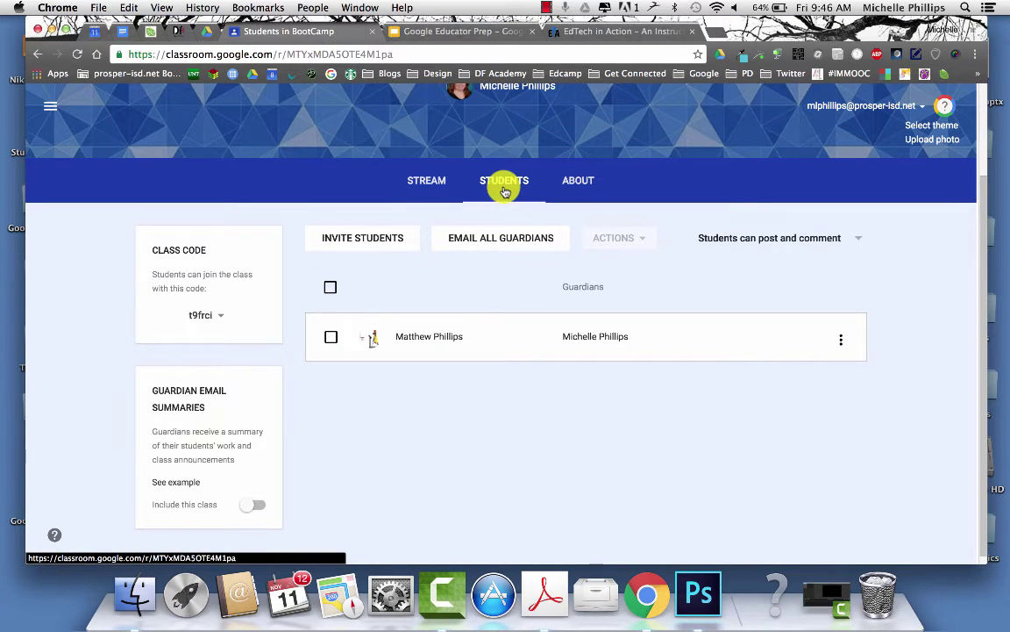
# - Show the dropdown of choices for what students may post and comment
pyautogui.click(864, 239)
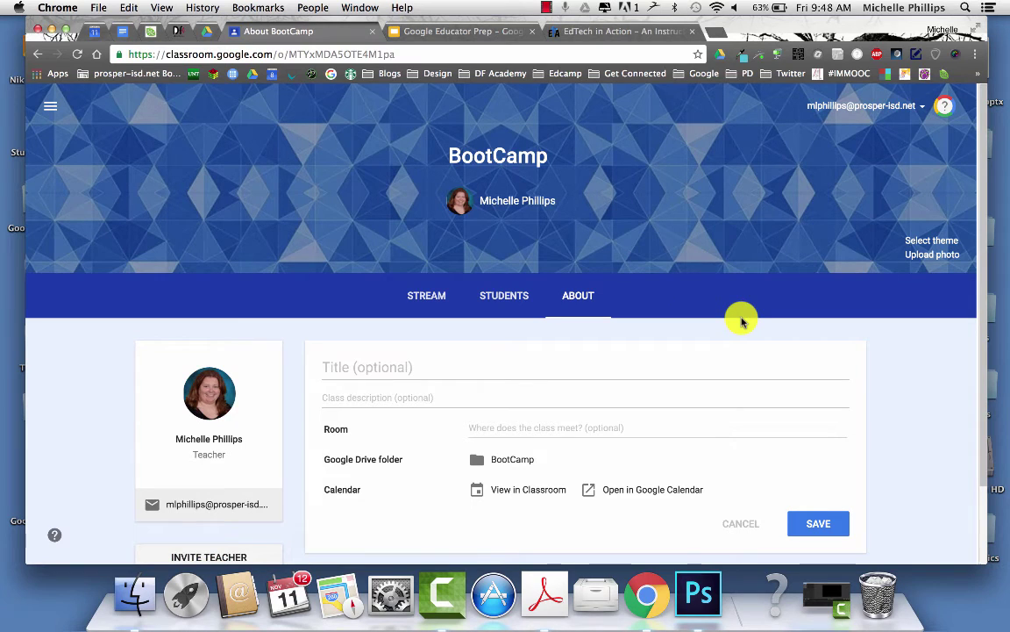
pyautogui.scroll(-2, 741, 322)
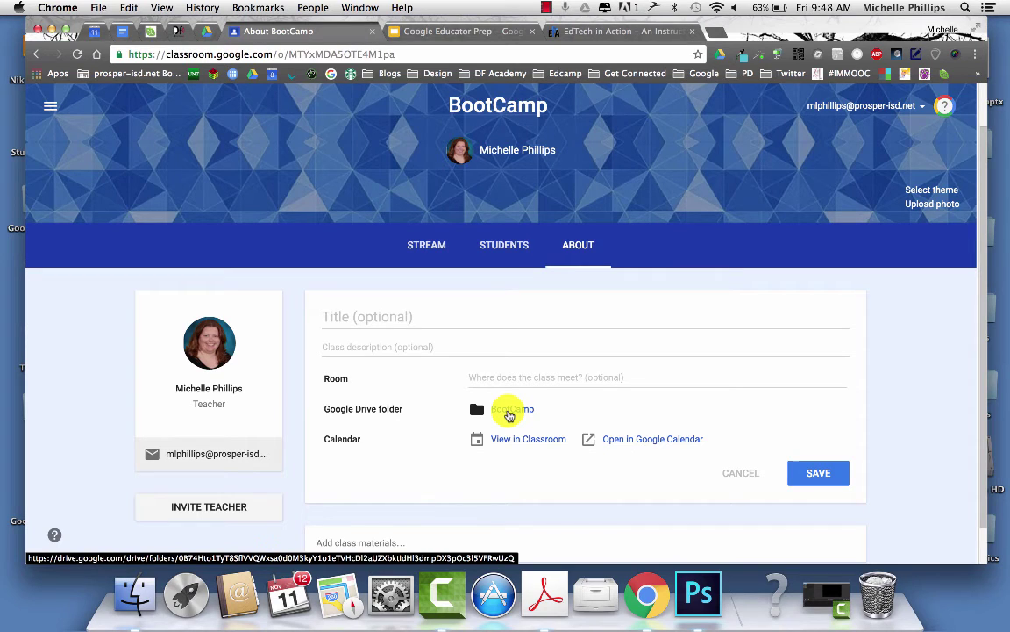
pyautogui.scroll(-2, 492, 438)
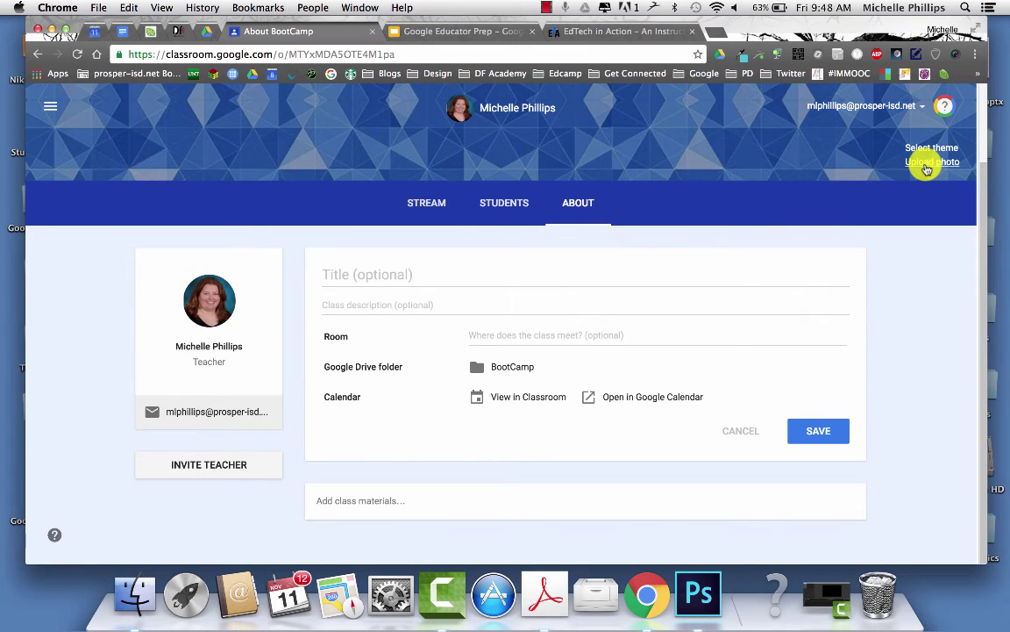
# - On the stream, expand and collapse the saved Practice drafts, view the test post's menu, then open Students
pyautogui.click(426, 202)
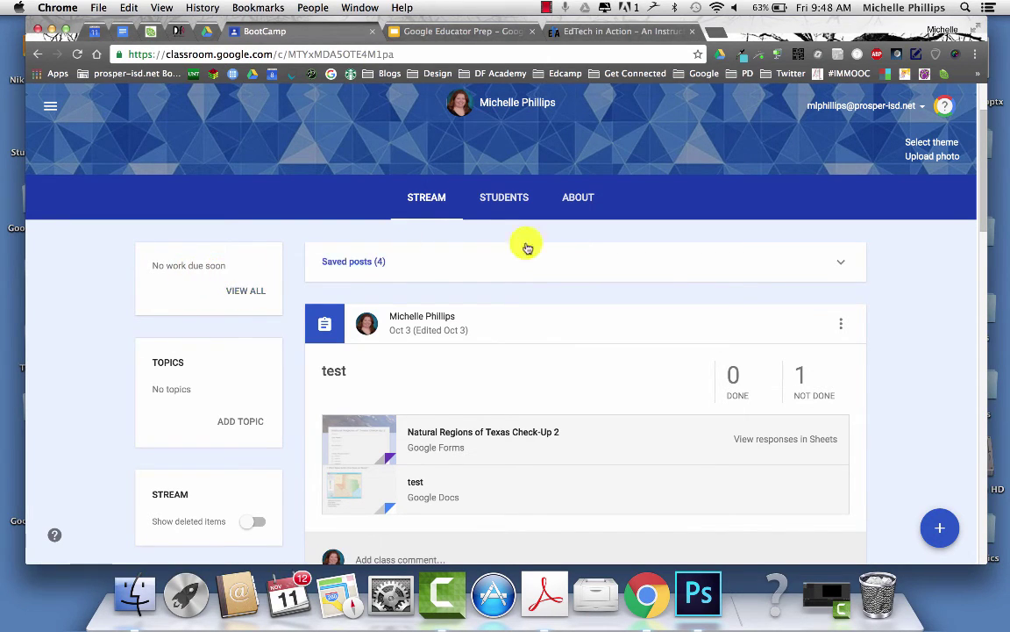
pyautogui.click(840, 267)
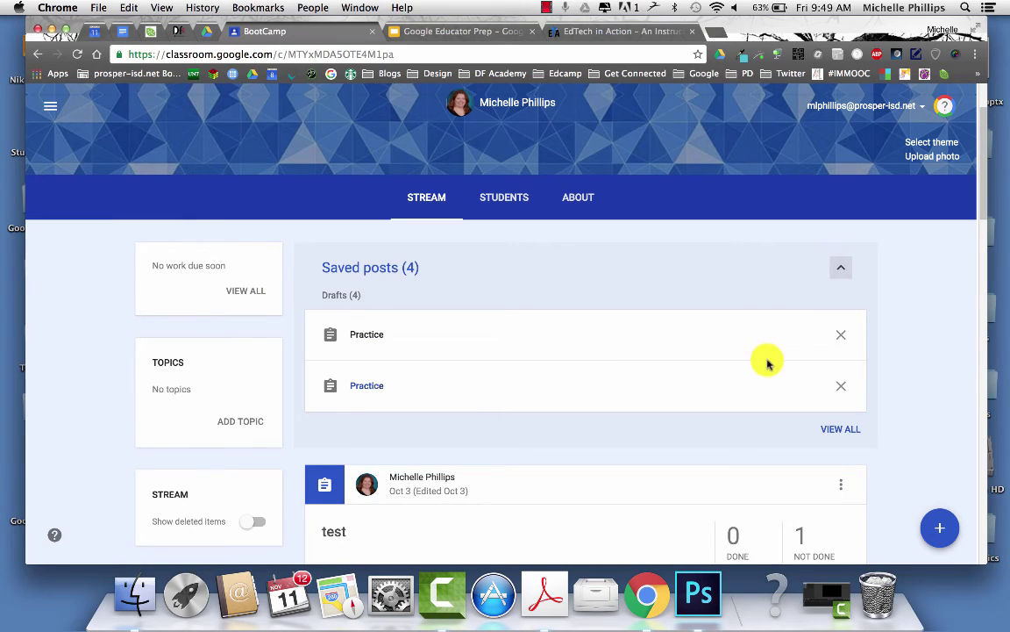
pyautogui.click(840, 267)
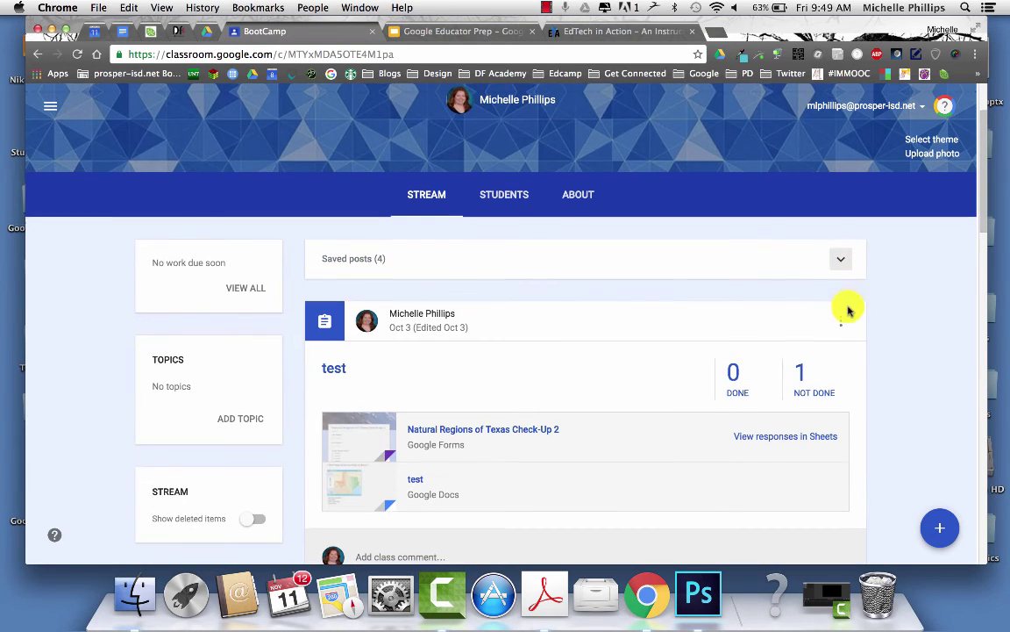
pyautogui.click(841, 323)
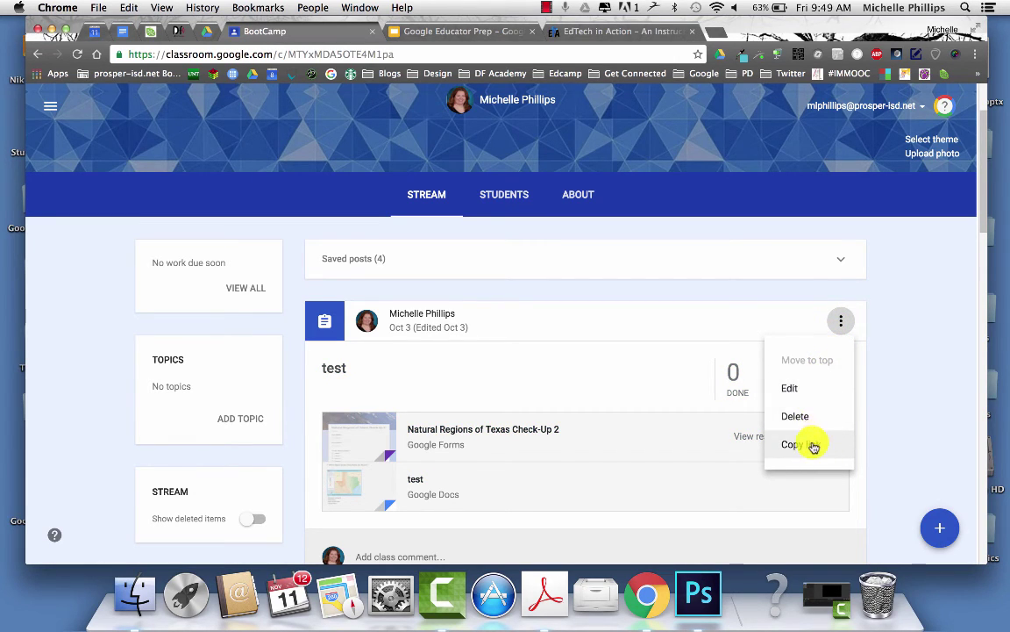
pyautogui.scroll(-1, 903, 372)
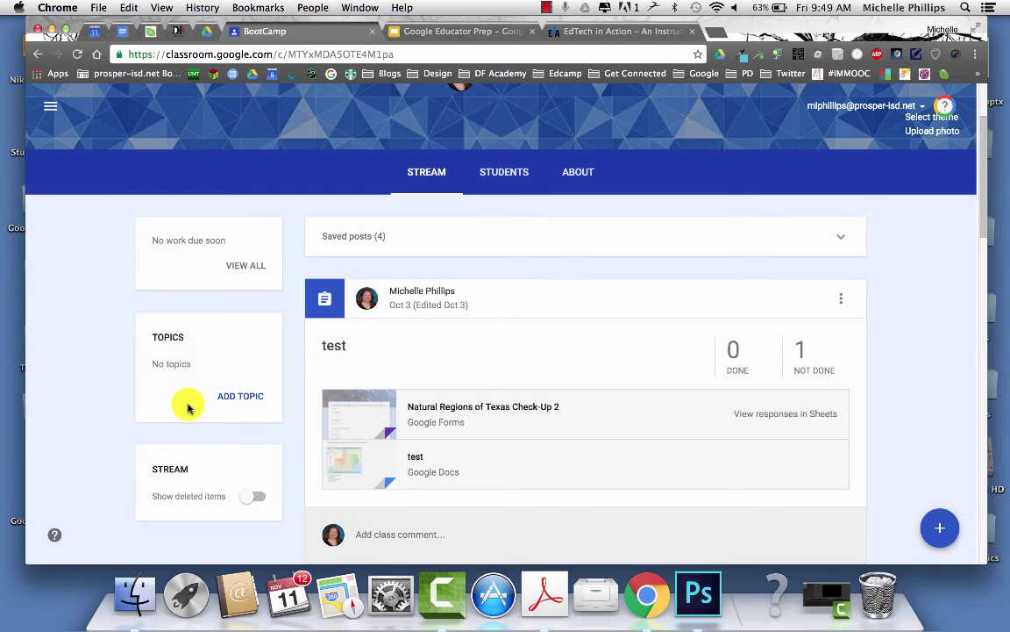
pyautogui.click(509, 174)
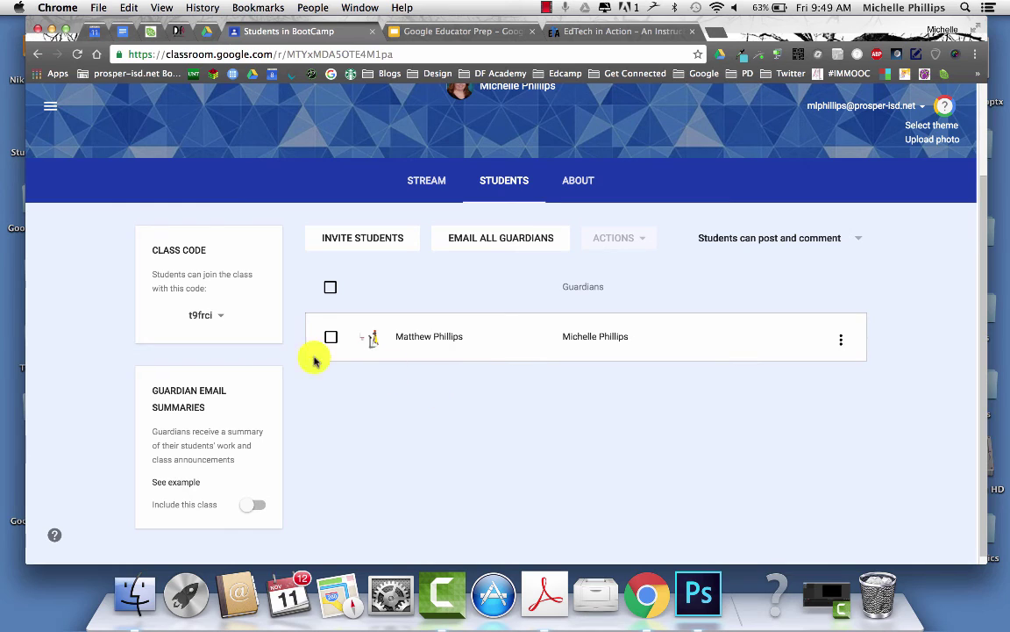
# - Show the Reset and Disable options for the BootCamp class code
pyautogui.click(227, 320)
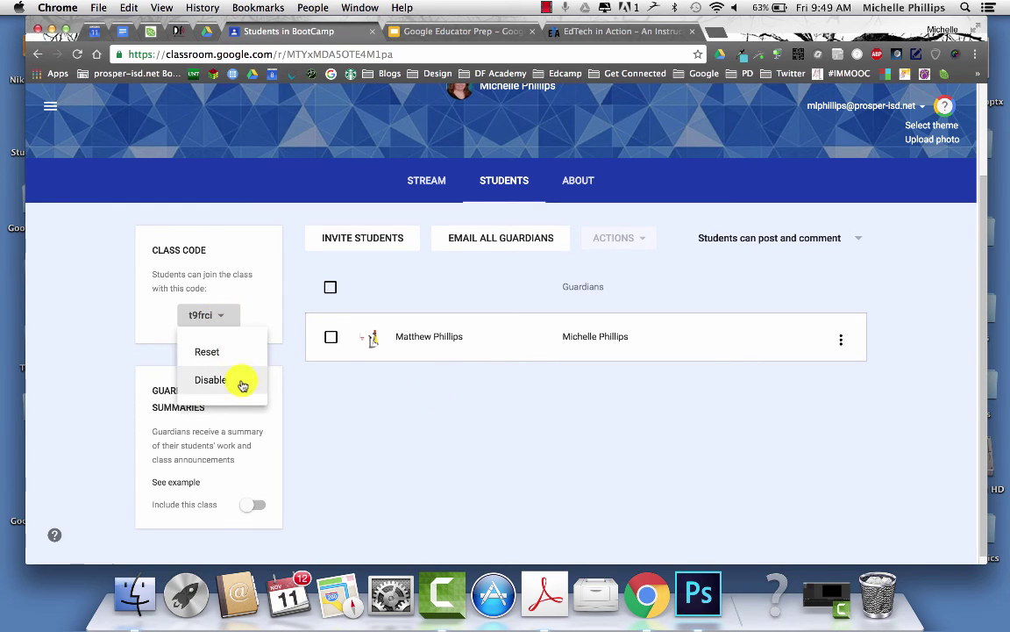